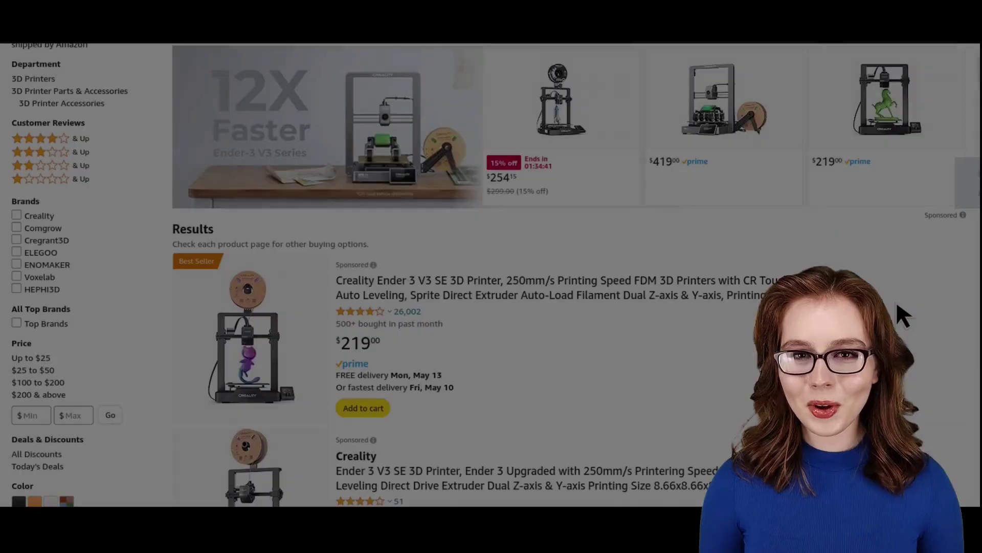
pyautogui.scroll(-5, 897, 304)
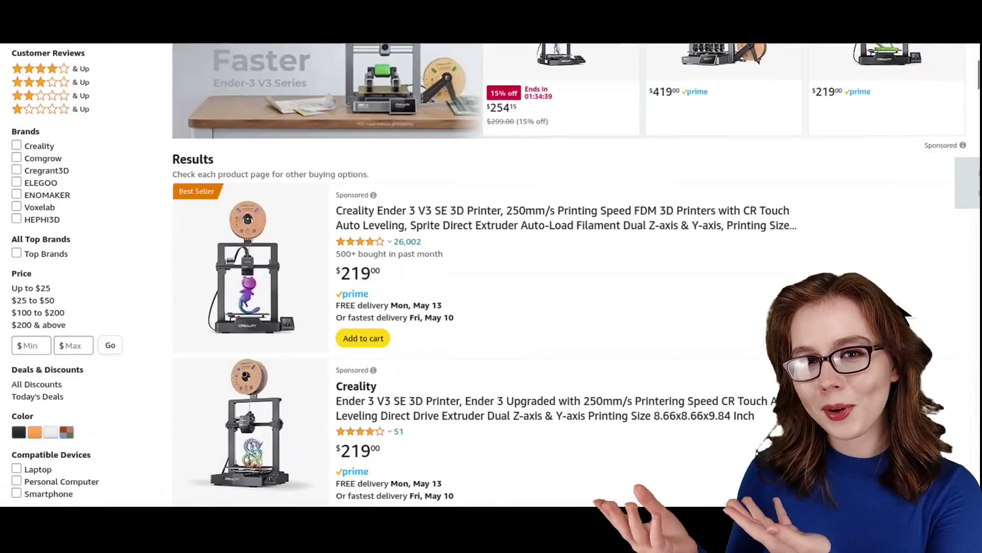
pyautogui.scroll(-6, 901, 309)
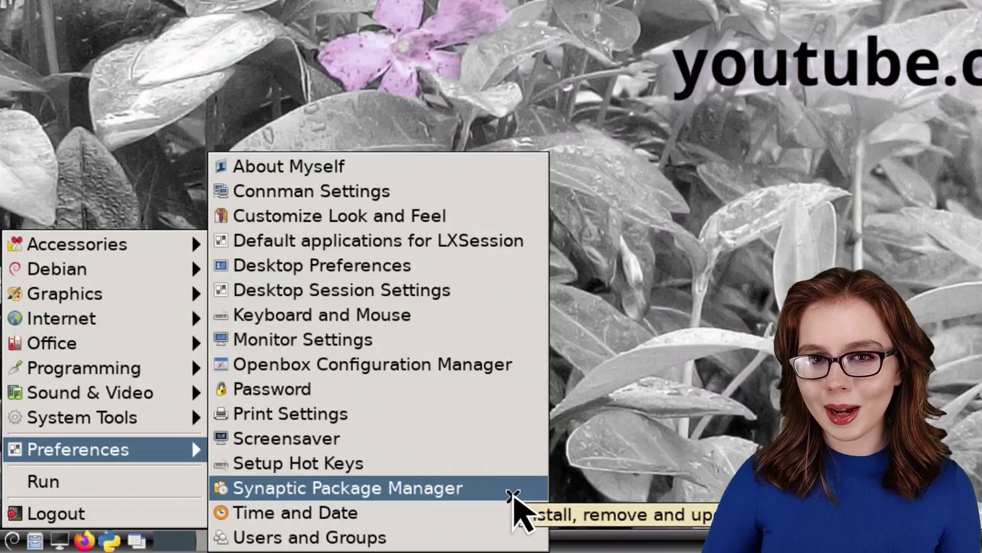
# - Open Synaptic Package Manager and reload the package information
pyautogui.click(514, 493)
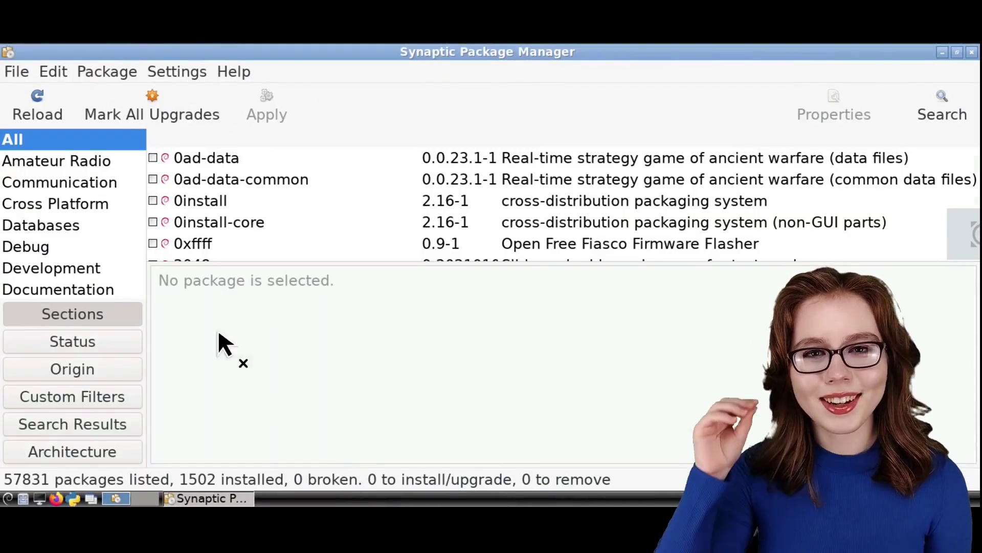
pyautogui.click(58, 122)
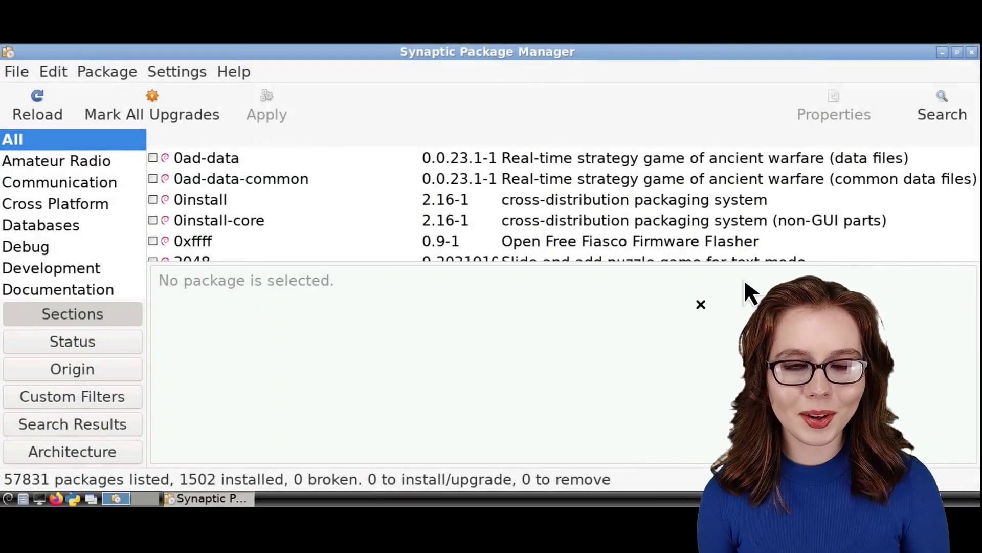
# - Search the packages by name for openscad
pyautogui.click(916, 120)
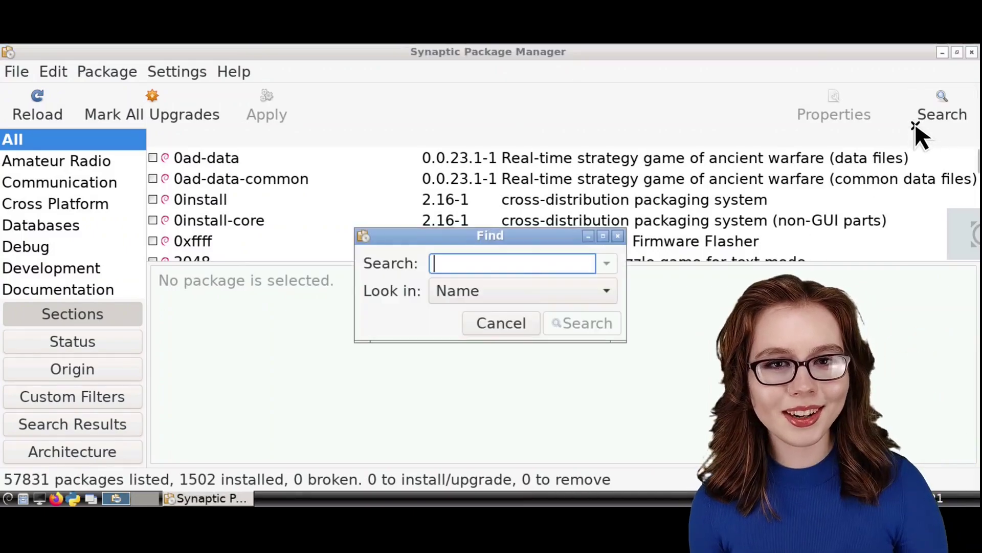
pyautogui.click(577, 289)
pyautogui.click(506, 302)
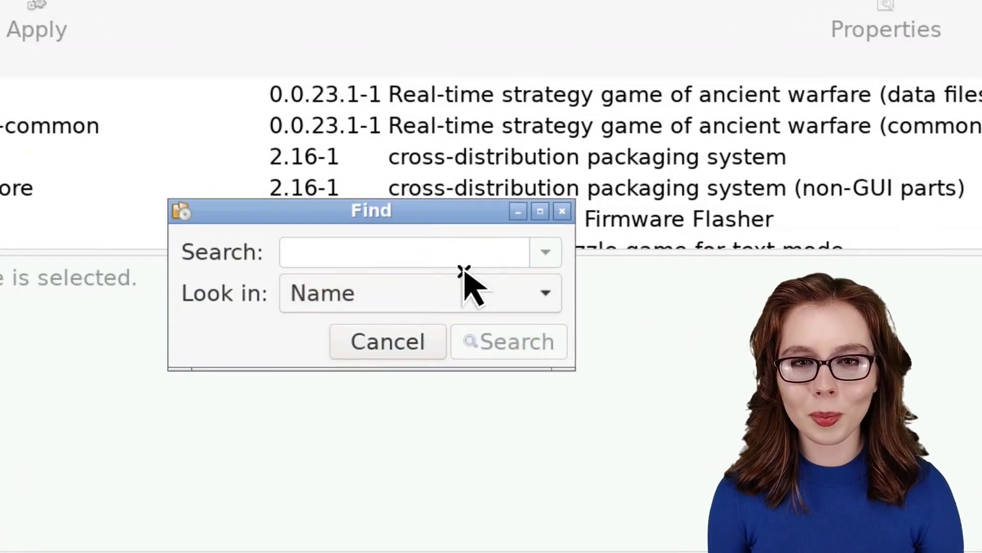
pyautogui.click(509, 345)
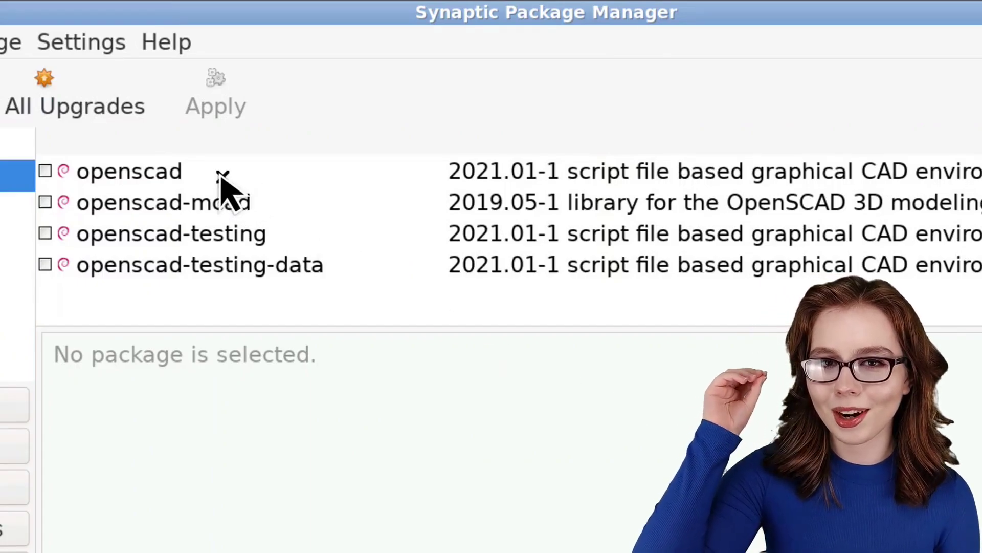
# - Mark the openscad package for installation, including its required openscad-mcad package
pyautogui.rightClick(217, 172)
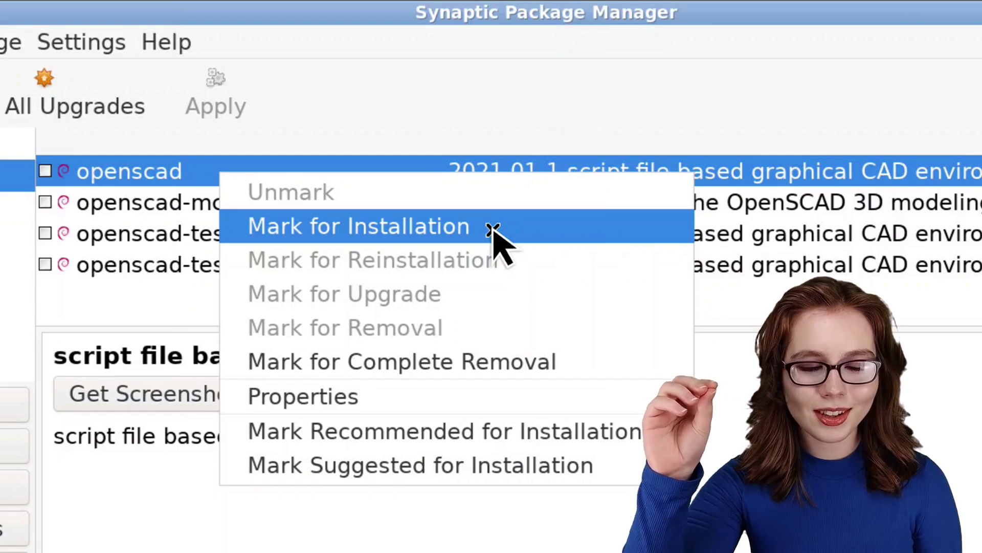
pyautogui.click(495, 236)
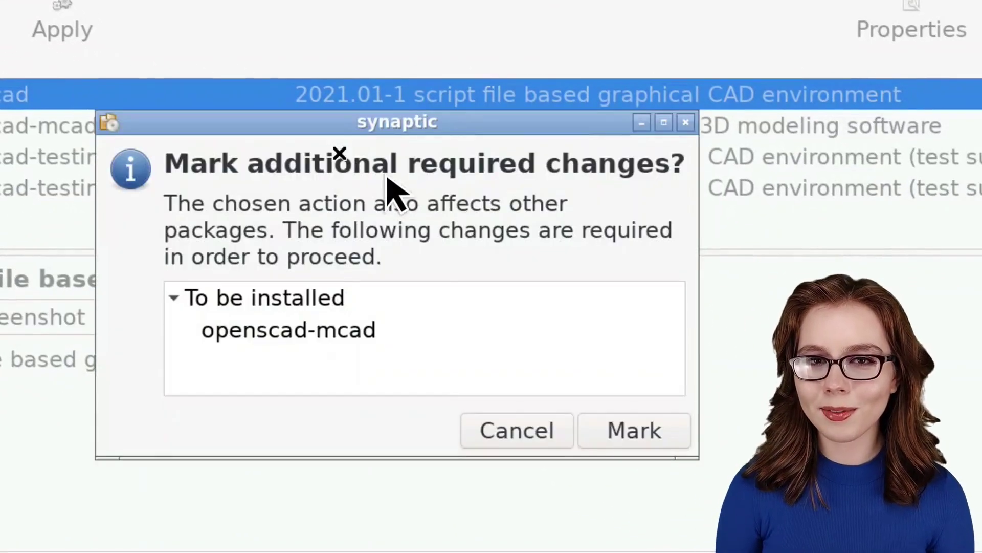
pyautogui.click(679, 434)
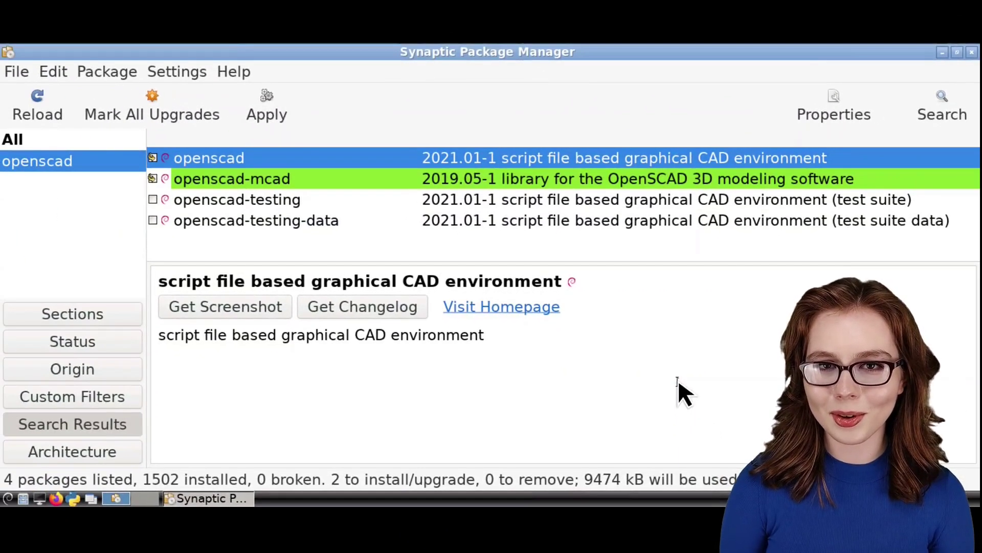
# - Apply the marked package changes to install openscad, and dismiss the dialogs that follow
pyautogui.click(297, 121)
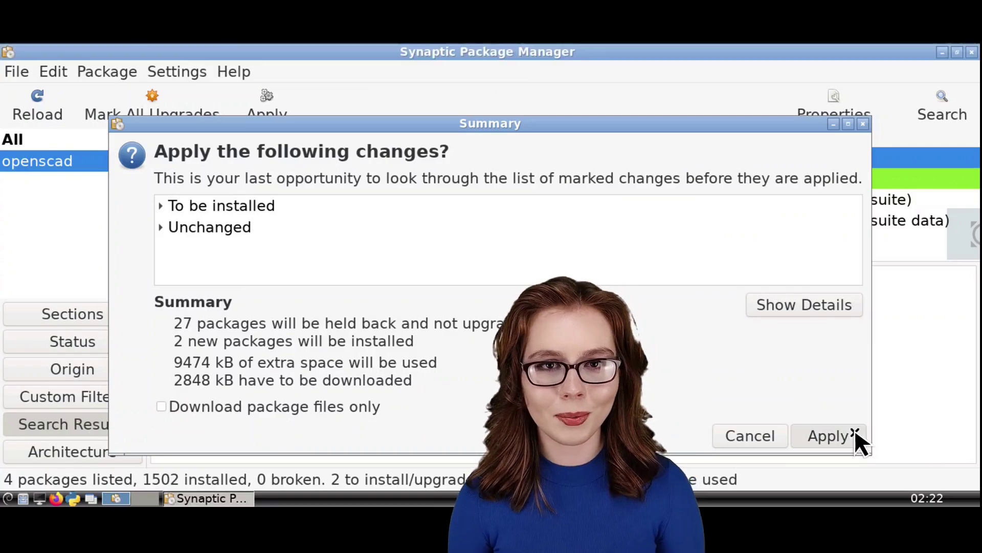
pyautogui.click(855, 432)
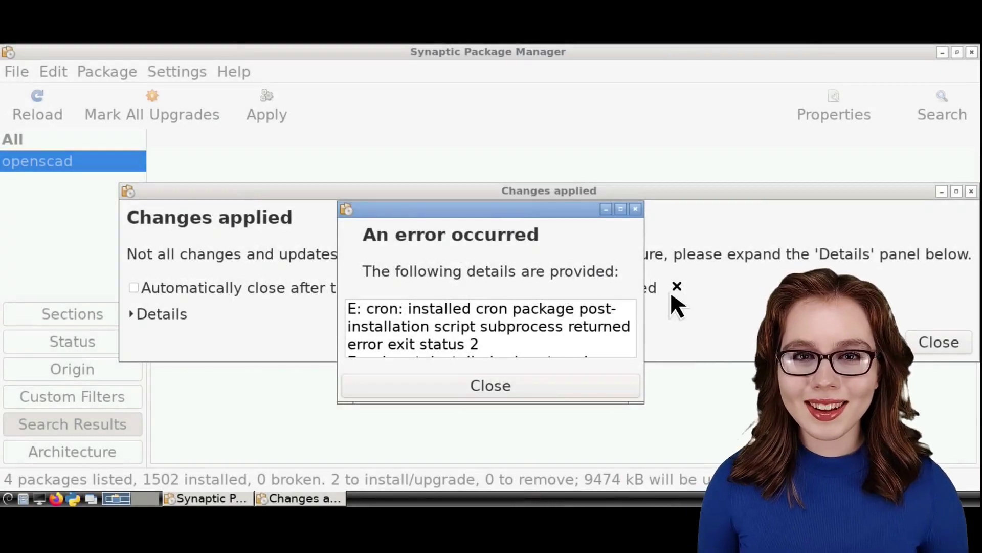
pyautogui.click(610, 388)
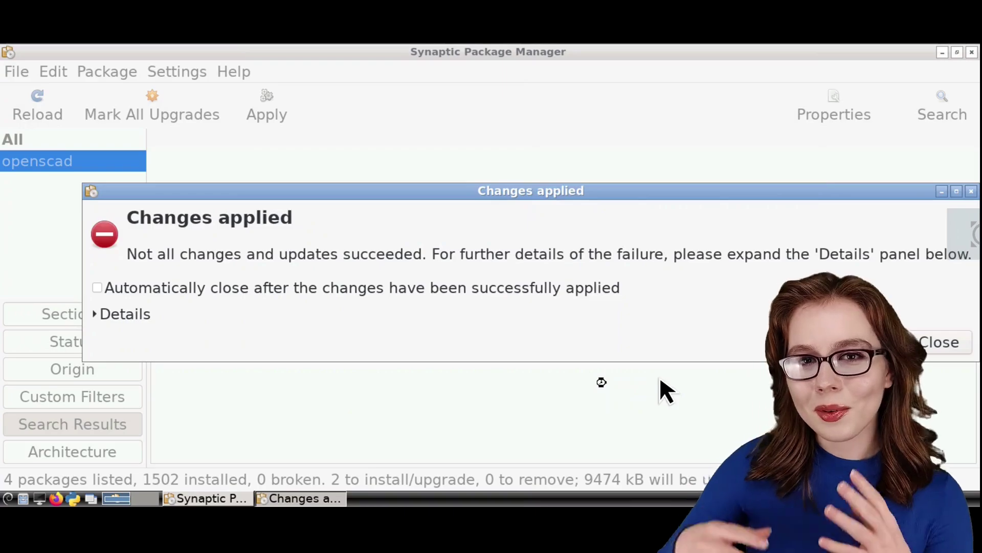
pyautogui.click(944, 344)
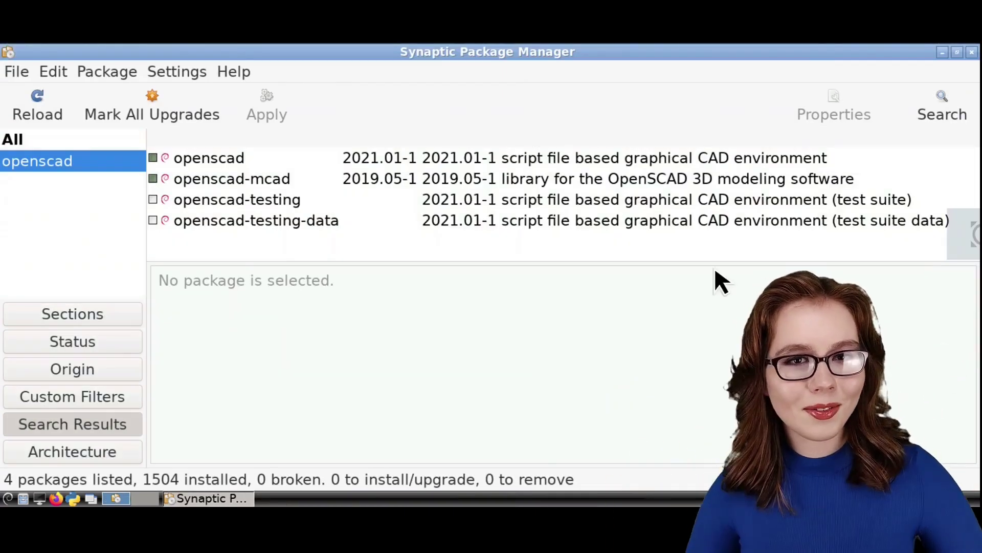
# - Quit the package manager and launch OpenSCAD from the Graphics applications
pyautogui.click(21, 73)
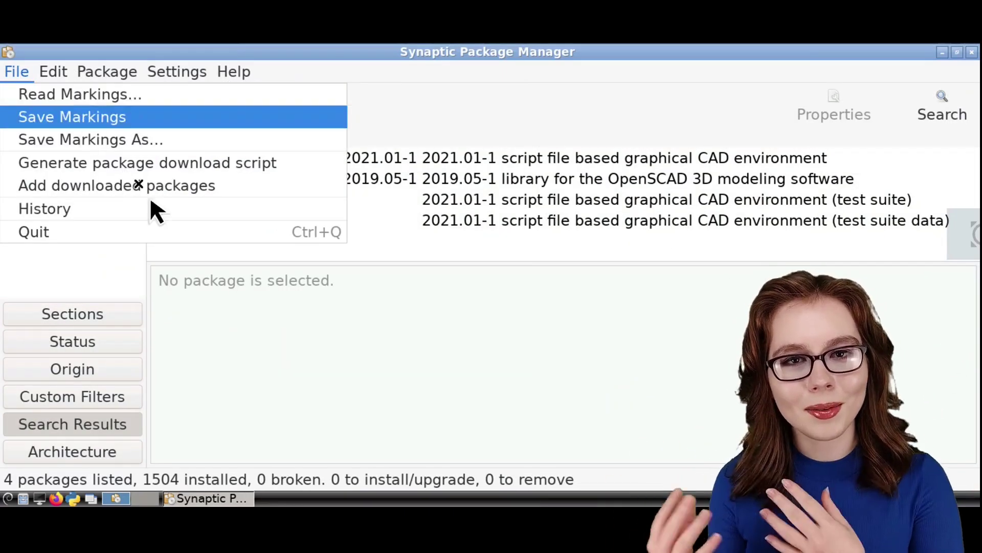
pyautogui.click(167, 232)
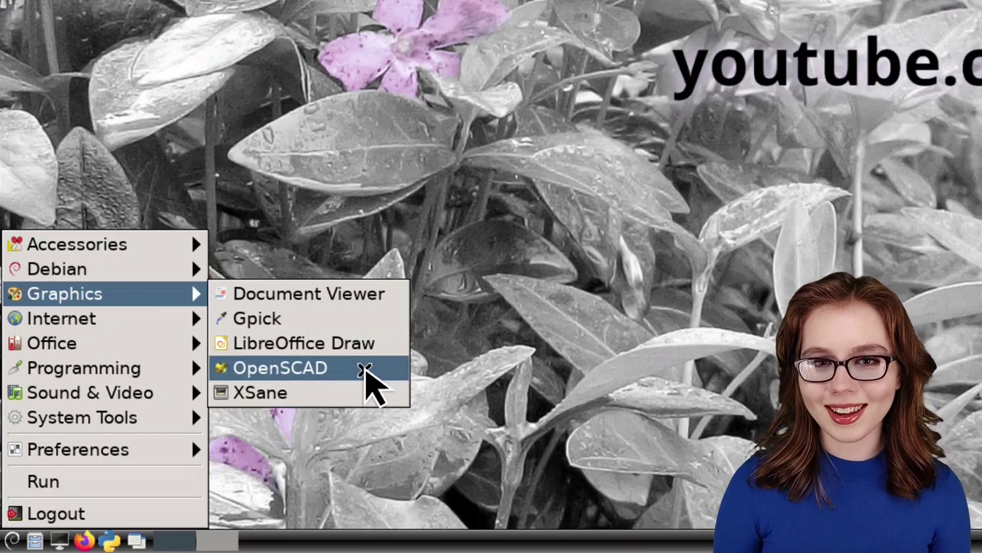
pyautogui.click(366, 371)
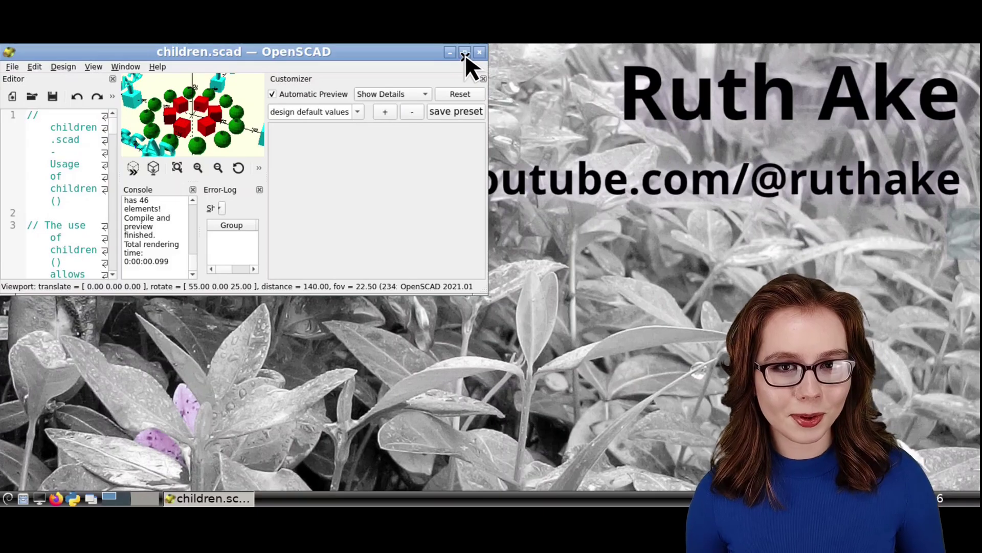
# - Try to maximize and enlarge the children.scad window on the desktop
pyautogui.click(465, 53)
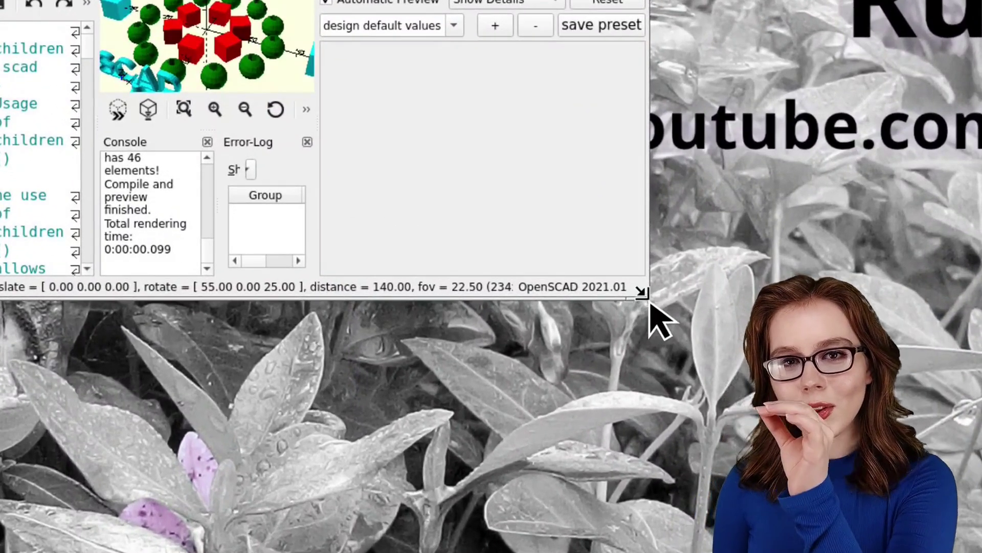
pyautogui.moveTo(658, 320); pyautogui.dragTo(827, 552)
pyautogui.moveTo(611, 490); pyautogui.dragTo(818, 490)
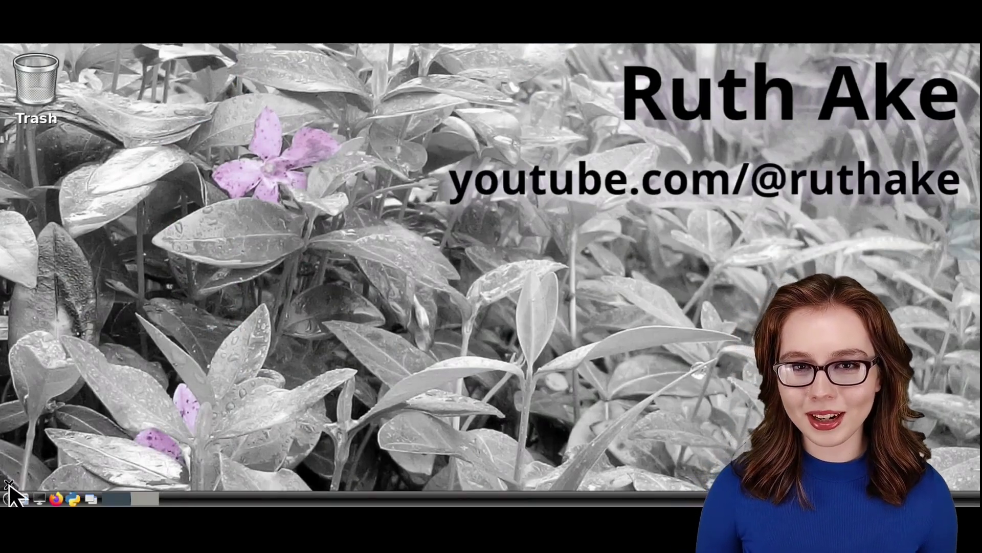
# - Launch OpenSCAD again and open the recent file children.scad
pyautogui.click(7, 497)
pyautogui.moveTo(97, 333)
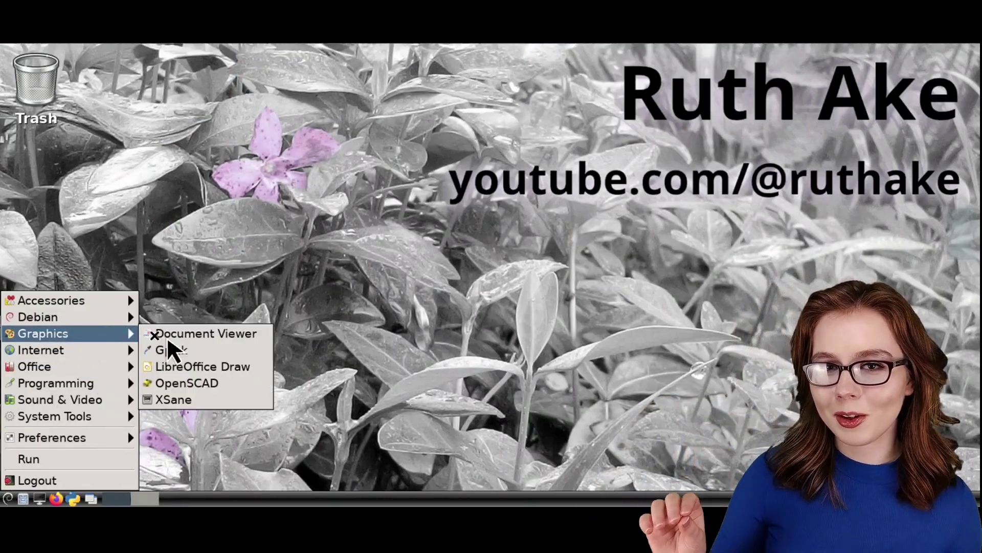
pyautogui.click(225, 393)
pyautogui.click(411, 232)
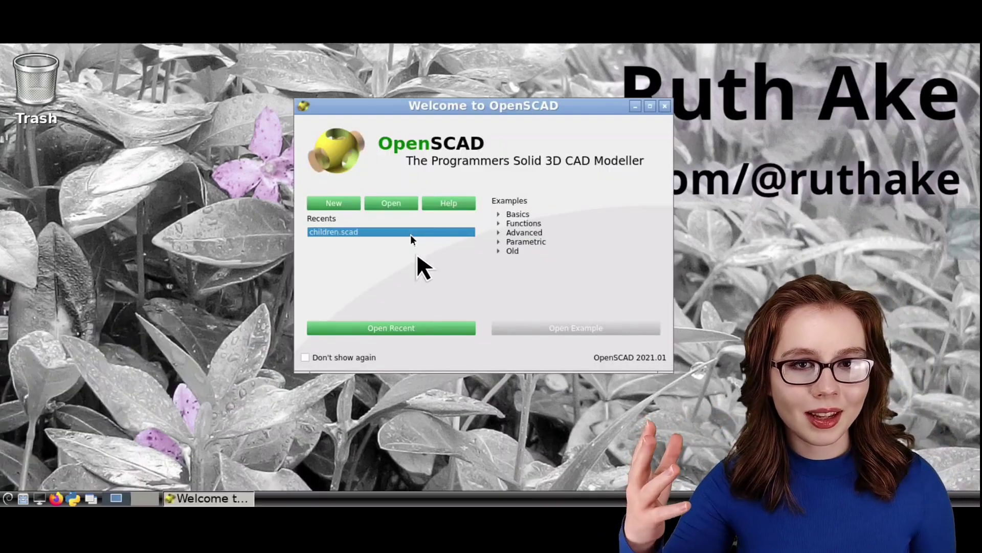
pyautogui.click(433, 325)
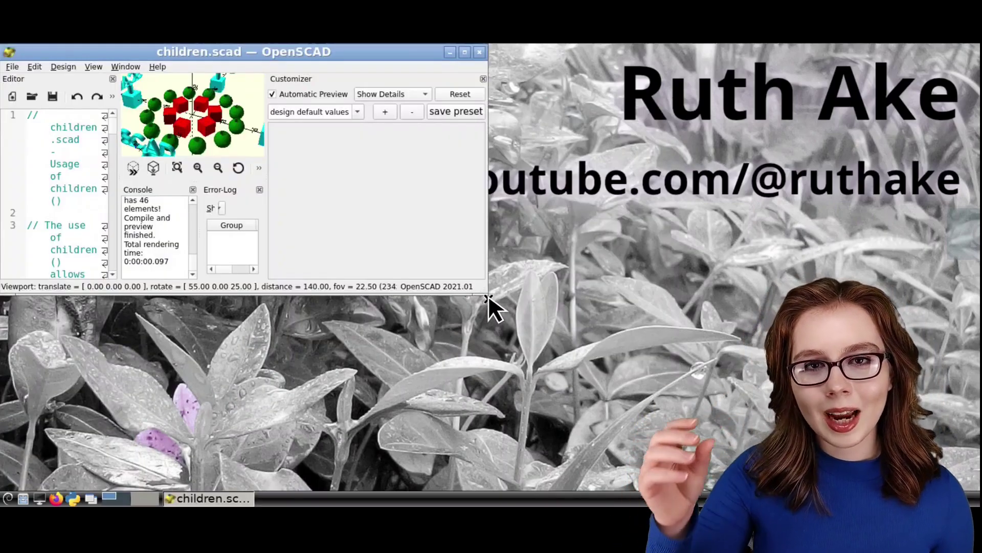
# - Enlarge the children.scad window to nearly the full desktop and close the Console, Error-Log and Customizer panes
pyautogui.moveTo(486, 293); pyautogui.dragTo(867, 487)
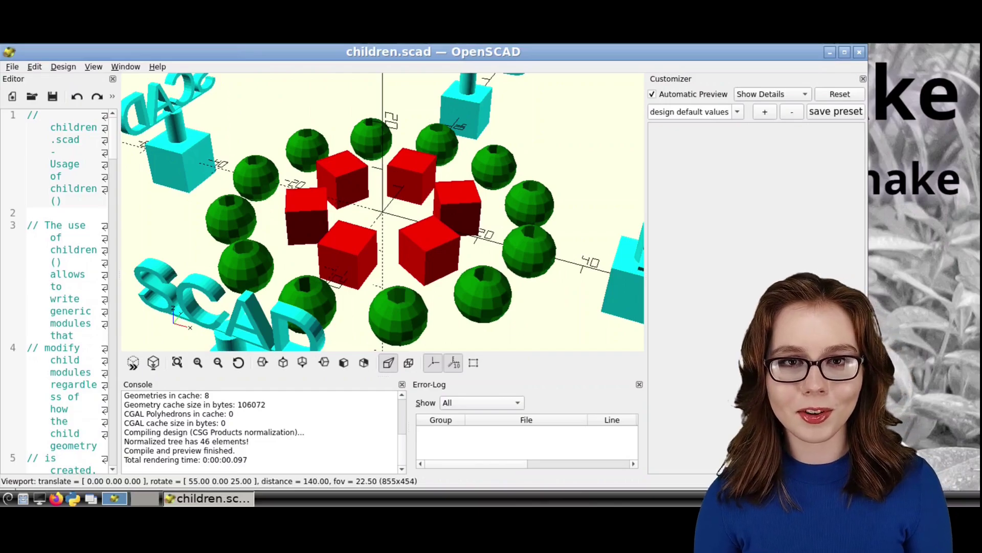
pyautogui.moveTo(867, 488); pyautogui.dragTo(886, 488)
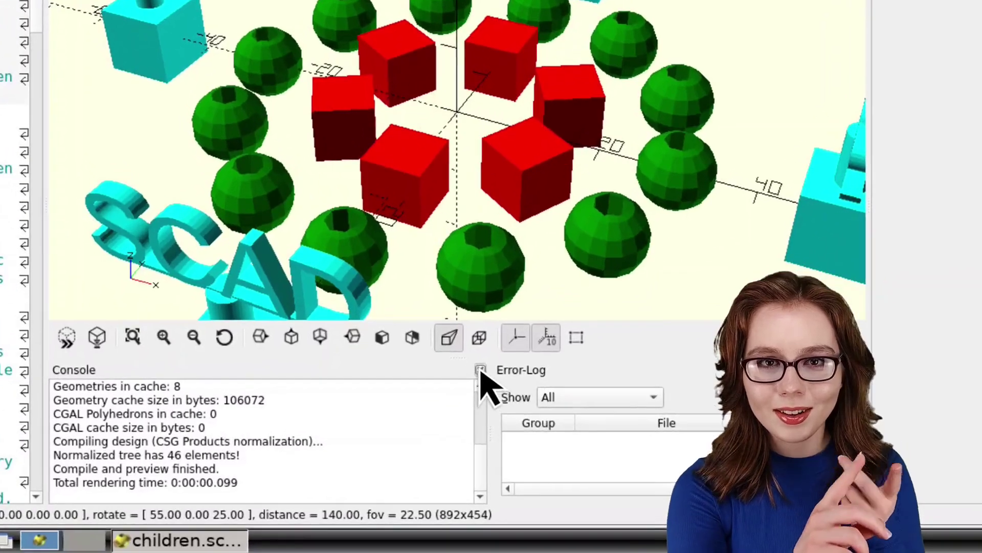
pyautogui.click(452, 396)
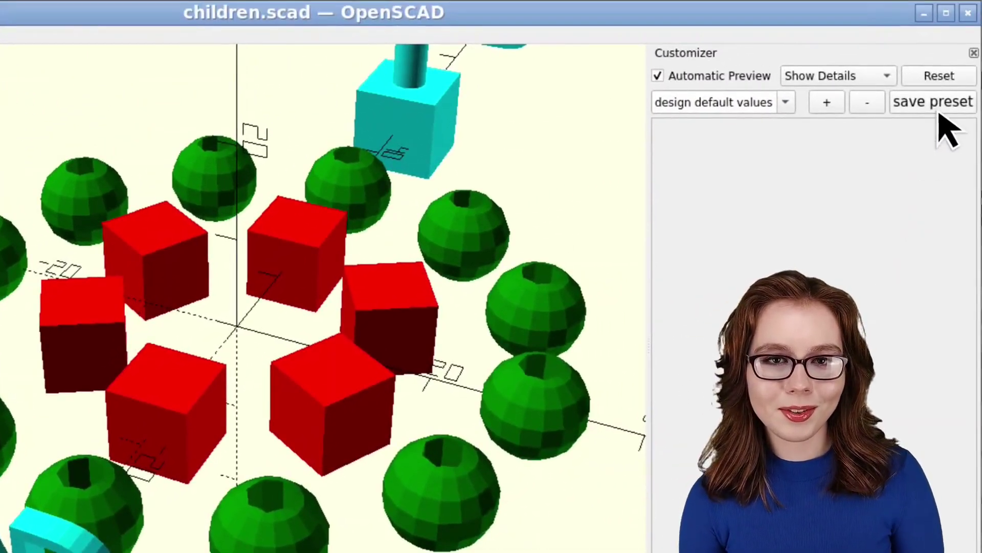
pyautogui.click(973, 53)
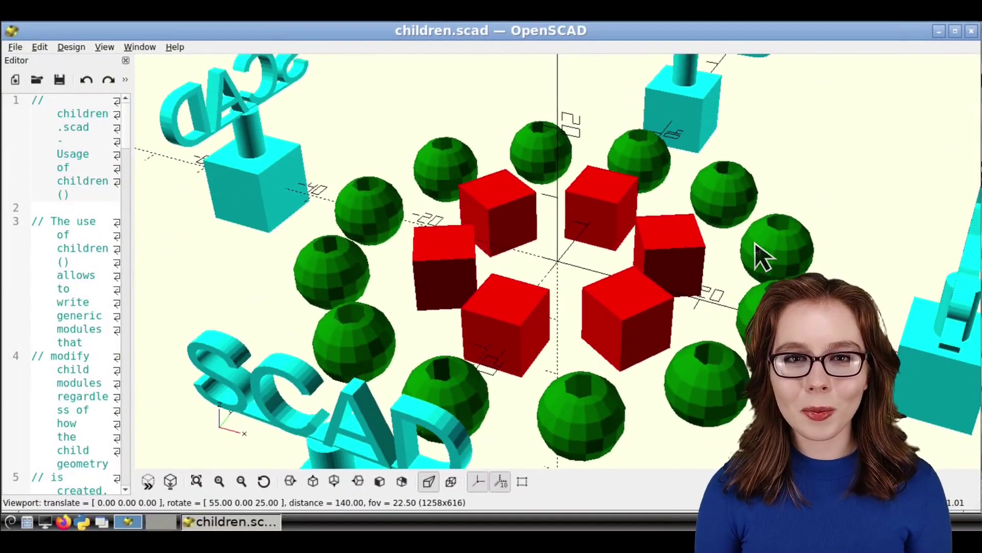
# - Show the Console pane and hide it again, and widen the Editor pane so the code lines fit
pyautogui.click(145, 46)
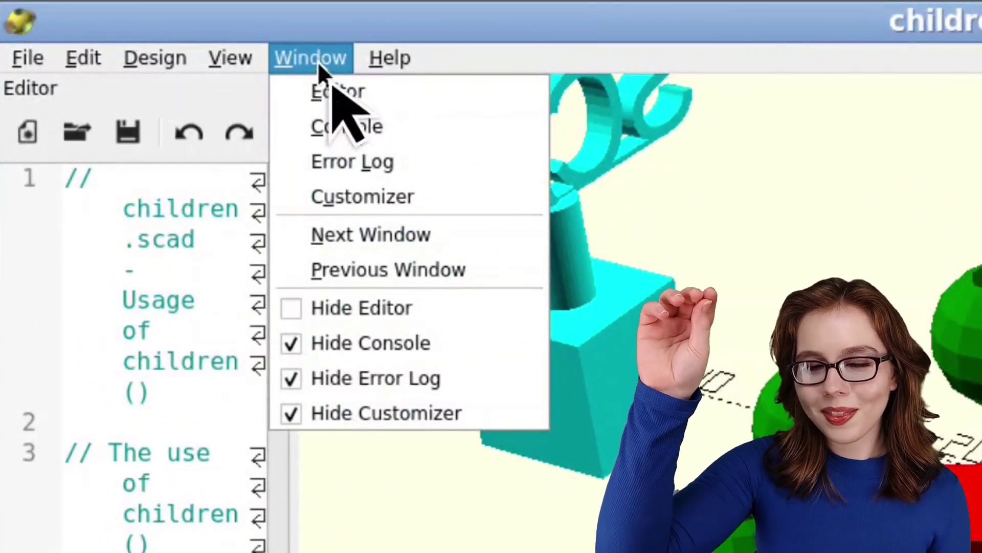
pyautogui.click(463, 343)
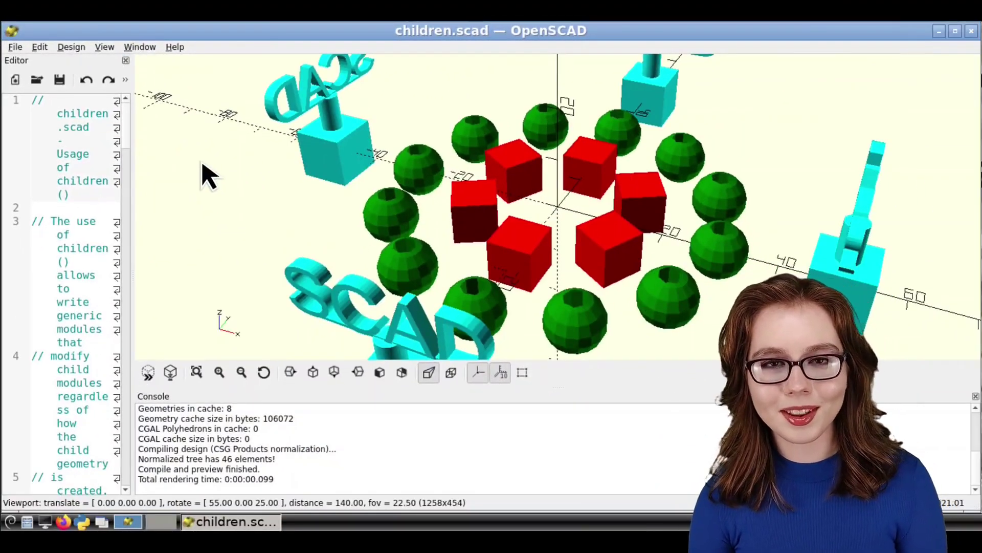
pyautogui.hotkey('ctrl', 'l')
pyautogui.moveTo(132, 321); pyautogui.dragTo(393, 340)
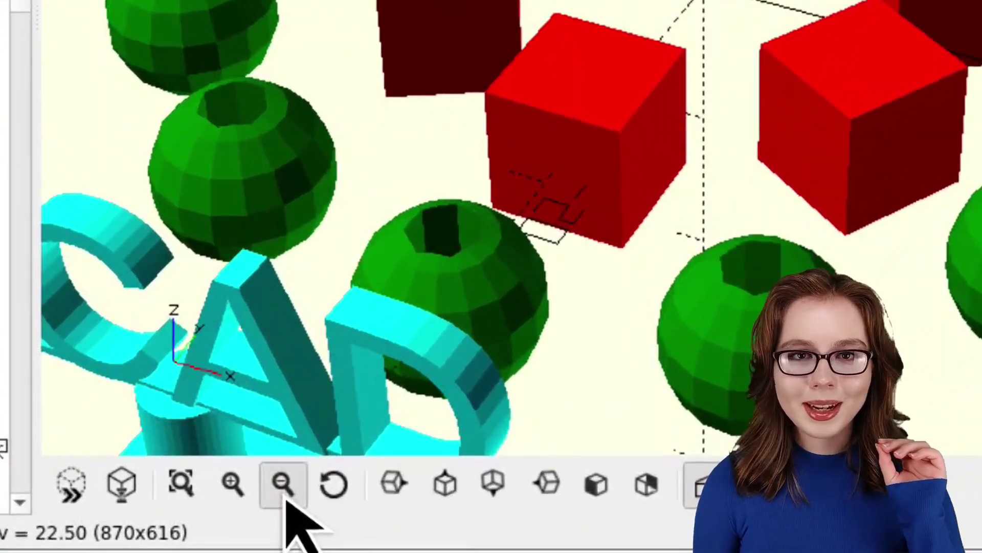
# - Examine the 3D model by zooming out and in, rotating and panning the view
pyautogui.click(502, 482)
pyautogui.click(503, 482)
pyautogui.click(285, 499)
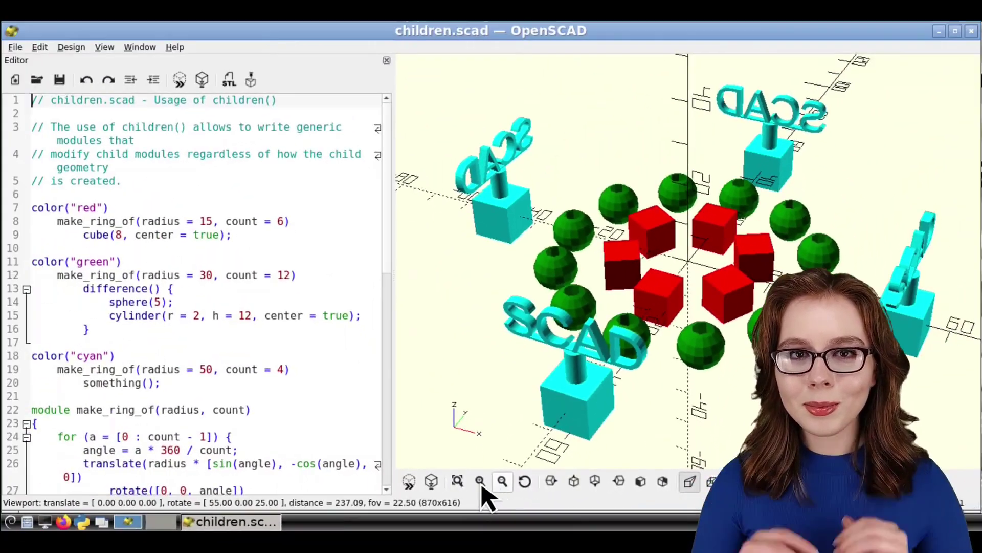
pyautogui.click(480, 483)
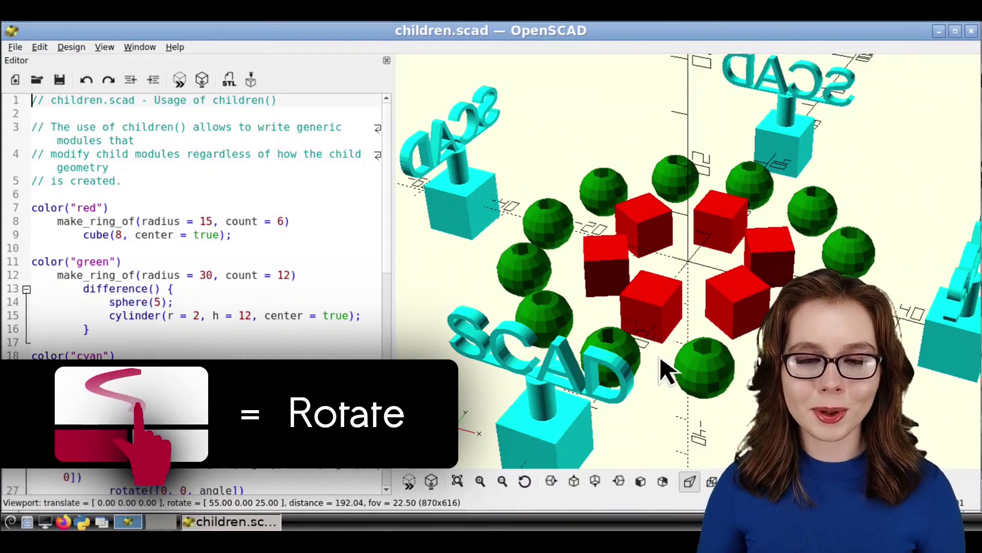
pyautogui.moveTo(663, 373)
pyautogui.mouseDown()
pyautogui.moveTo(636, 372)
pyautogui.moveTo(585, 339)
pyautogui.moveTo(559, 302)
pyautogui.moveTo(516, 298)
pyautogui.moveTo(500, 329)
pyautogui.moveTo(502, 344)
pyautogui.moveTo(552, 366)
pyautogui.moveTo(654, 366)
pyautogui.mouseUp()
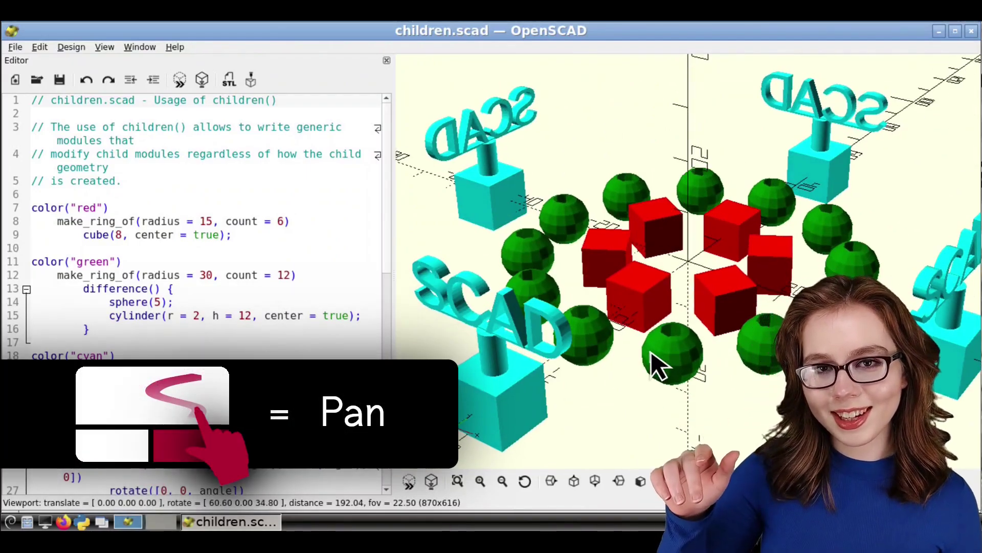
pyautogui.moveTo(655, 366)
pyautogui.mouseDown(button='right')
pyautogui.moveTo(621, 344)
pyautogui.moveTo(642, 329)
pyautogui.moveTo(680, 355)
pyautogui.moveTo(675, 368)
pyautogui.moveTo(651, 350)
pyautogui.mouseUp(button='right')
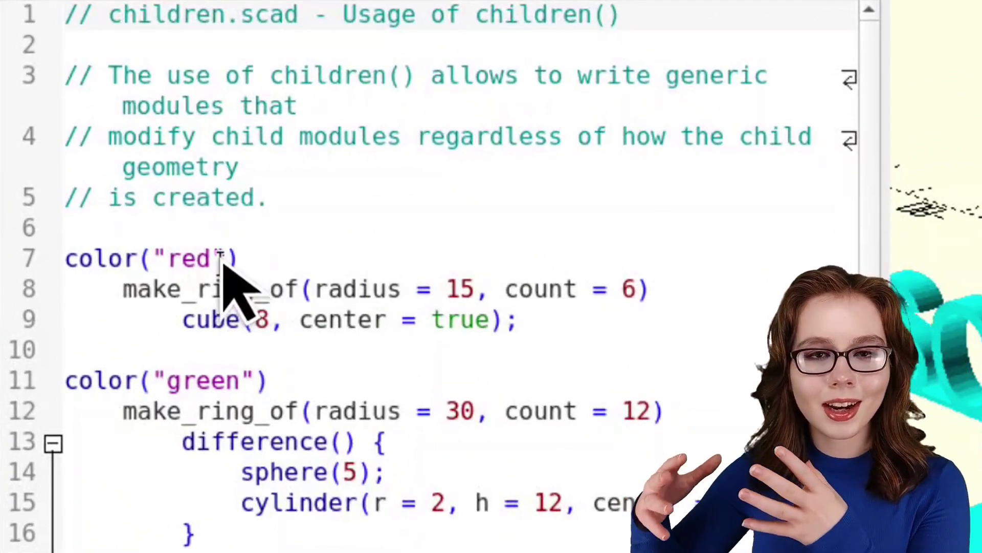
# - Change the first ring's color from "red" to "purple" in the code and preview the model
pyautogui.click(96, 207)
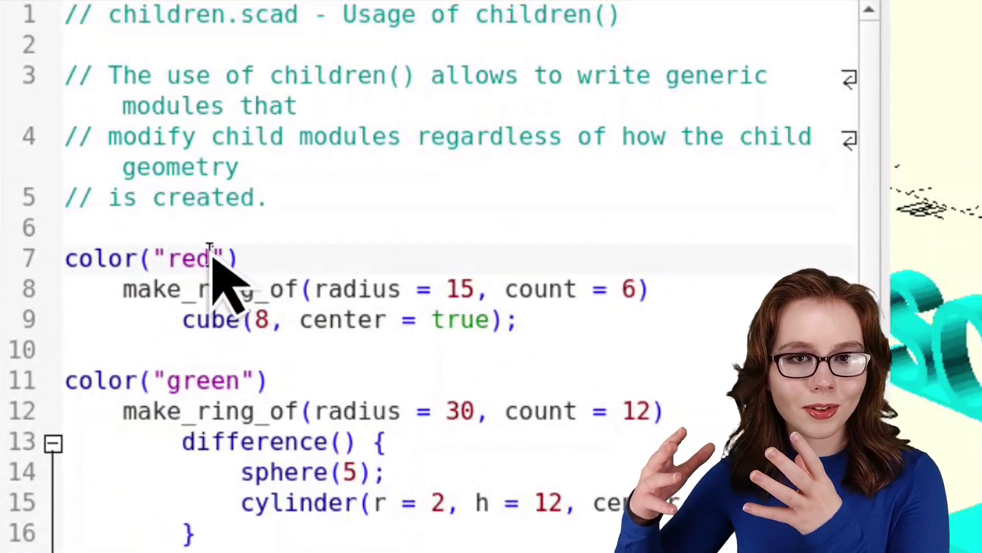
pyautogui.press('BackSpace')
pyautogui.press('BackSpace')
pyautogui.press('BackSpace')
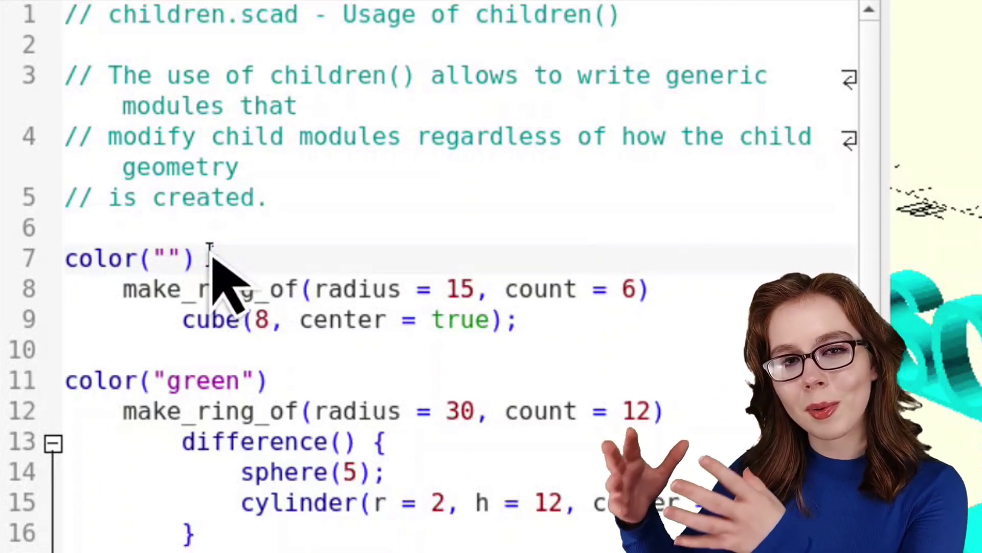
pyautogui.write('purple')
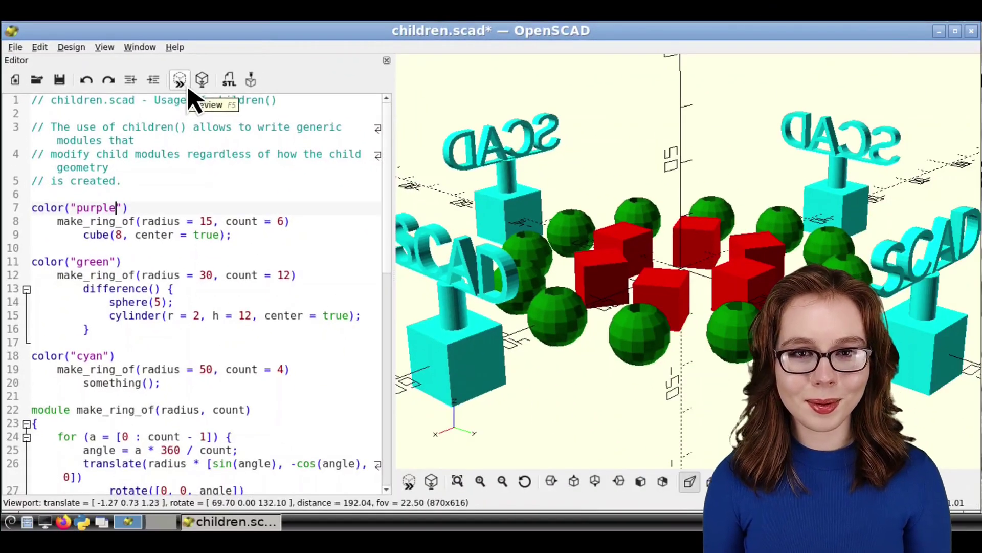
pyautogui.click(188, 88)
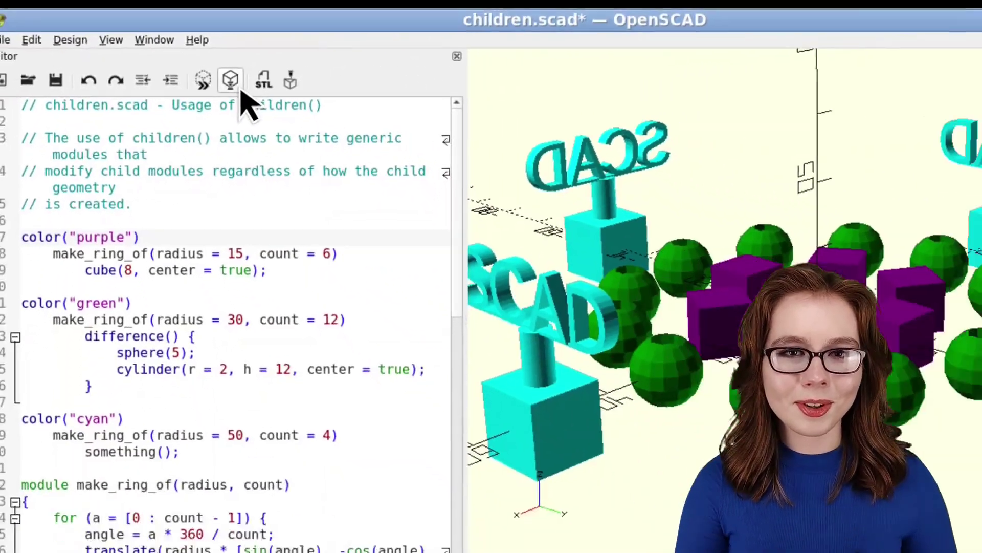
# - Render the model and export it as children.stl to the Downloads folder in the home directory
pyautogui.click(491, 97)
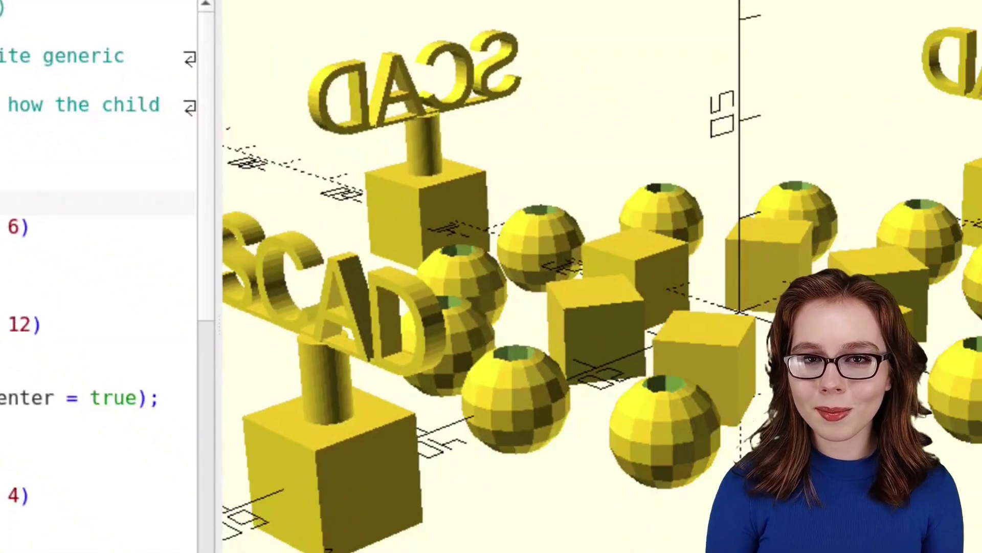
pyautogui.click(485, 104)
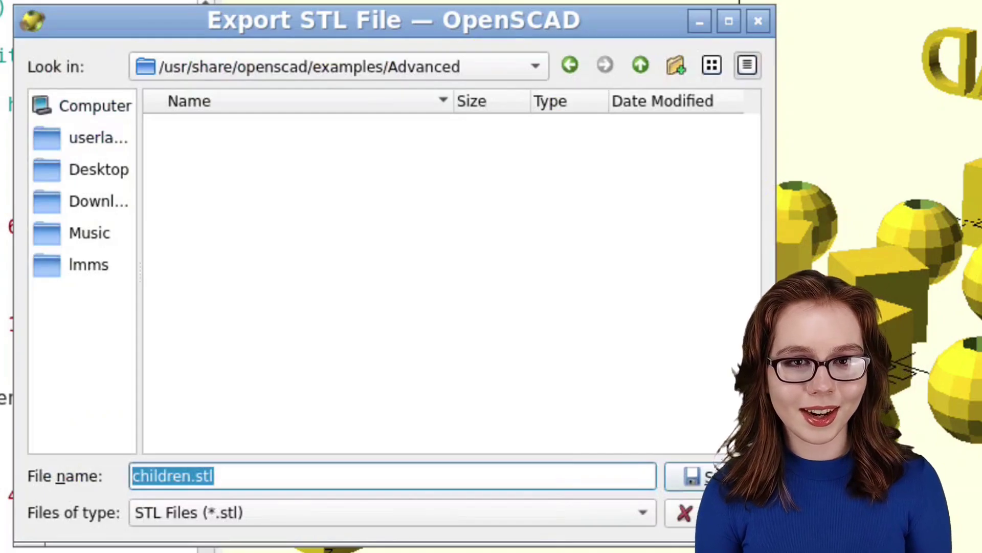
pyautogui.click(103, 137)
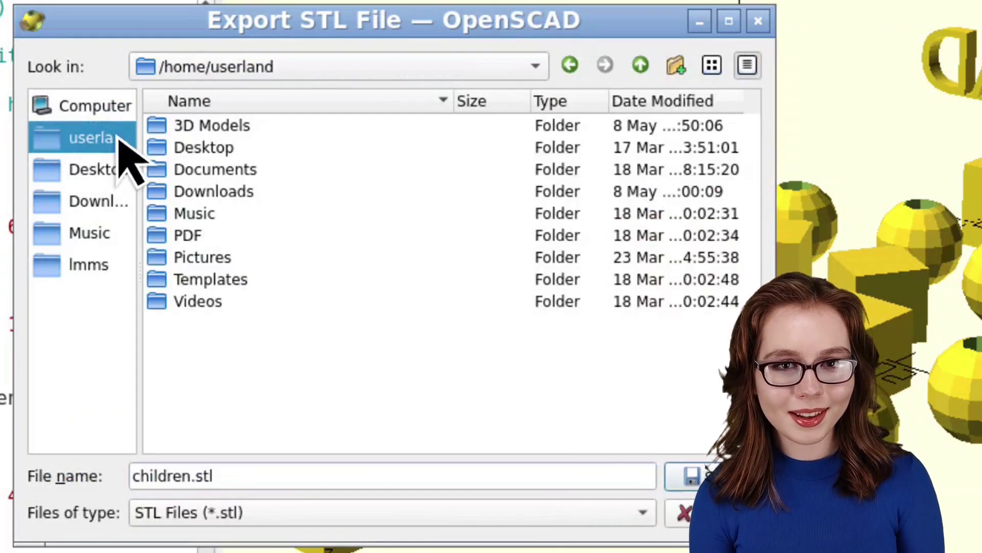
pyautogui.doubleClick(264, 195)
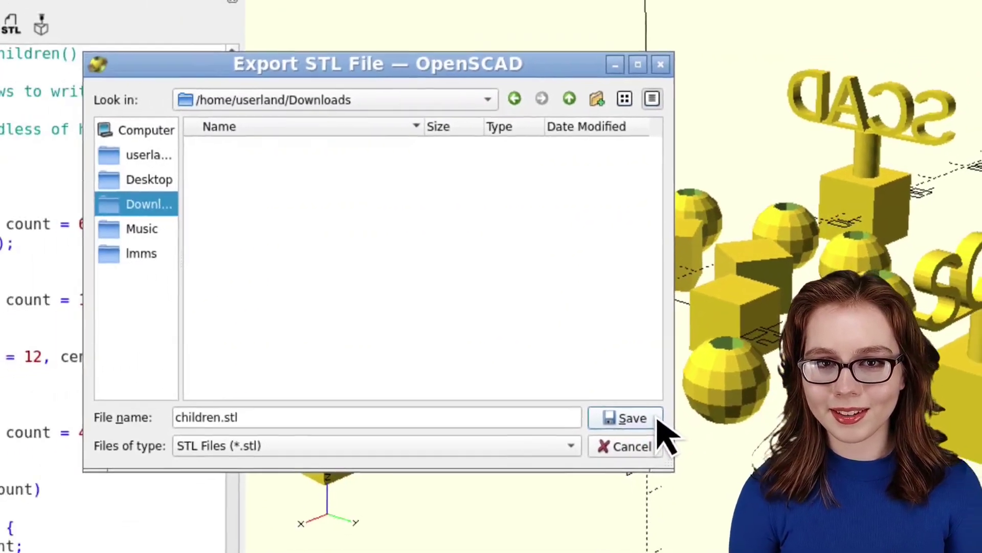
pyautogui.click(622, 479)
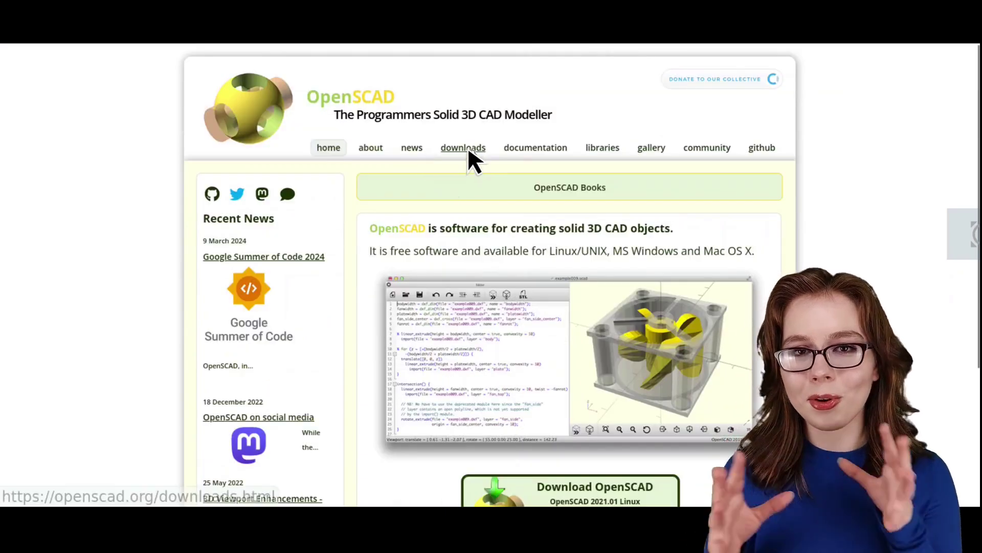
# - Switch to Firefox and look through the downloads and news pages of the OpenSCAD website
pyautogui.click(468, 150)
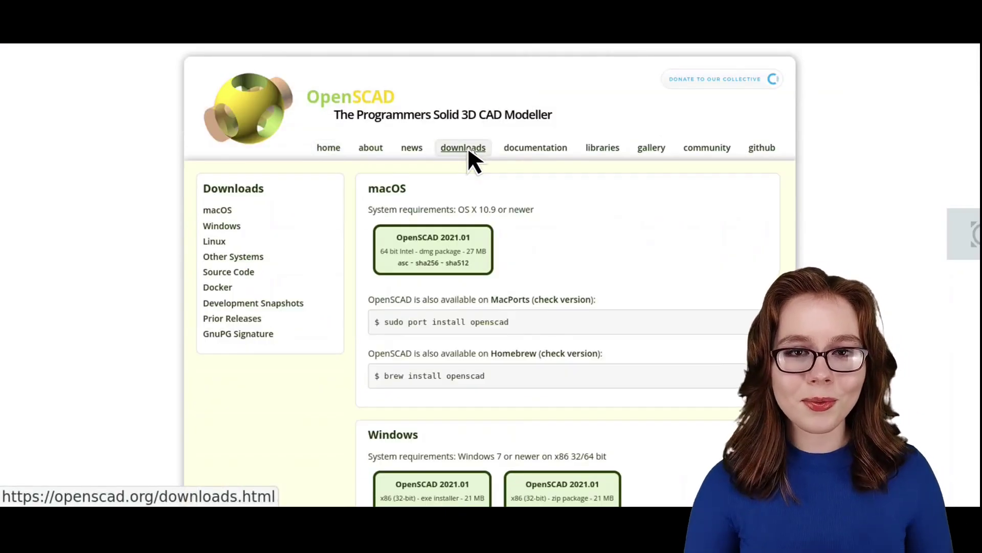
pyautogui.scroll(-5, 469, 150)
pyautogui.scroll(-5, 469, 153)
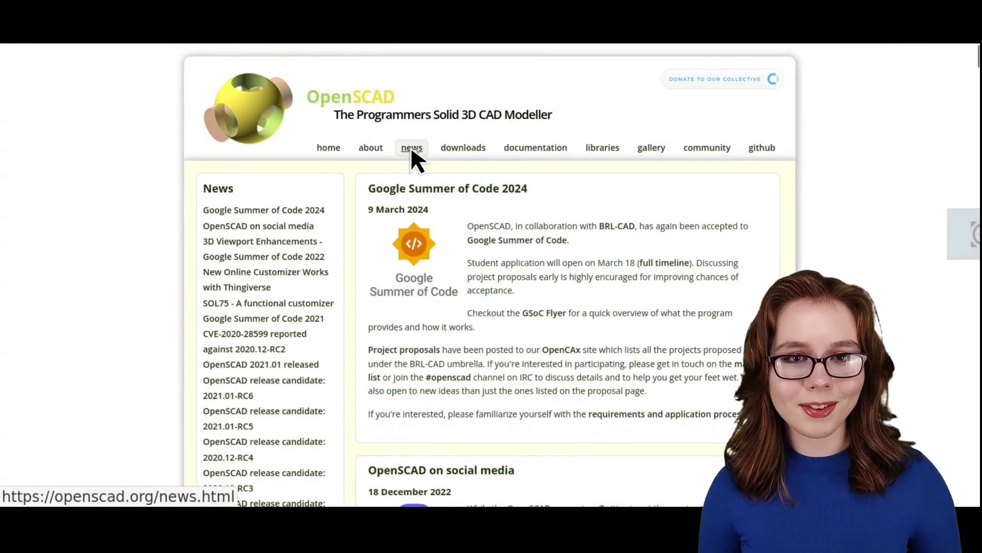
pyautogui.scroll(-10, 412, 150)
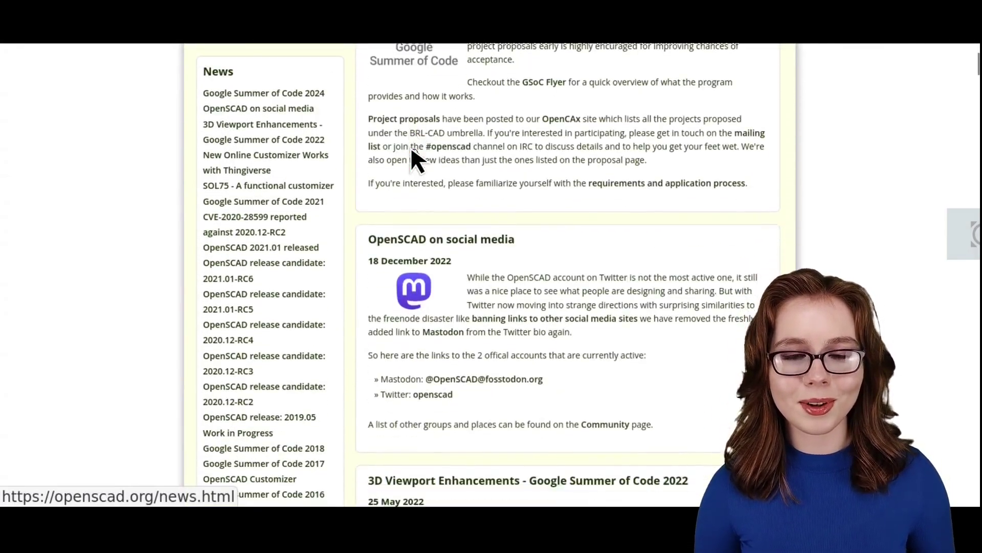
pyautogui.scroll(-2, 410, 145)
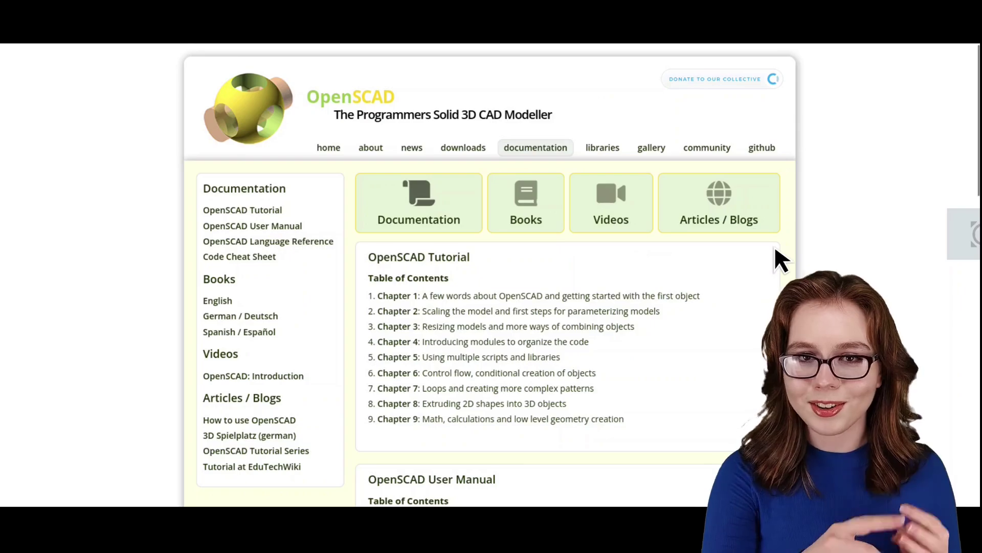
# - Open the cheat sheet from the website's documentation page and print it to the file OpenSCAD Cheat Sheet.pdf
pyautogui.scroll(-12, 818, 211)
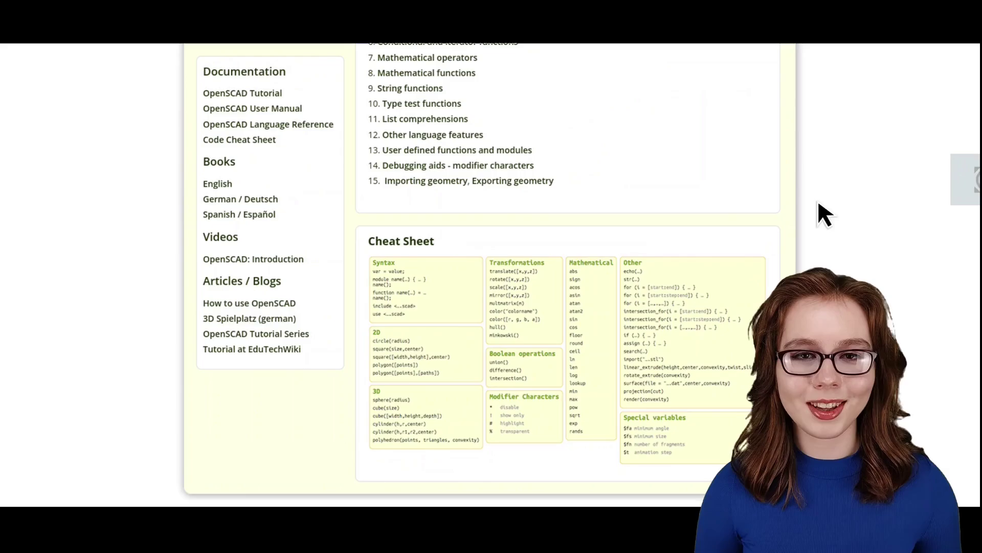
pyautogui.click(585, 318)
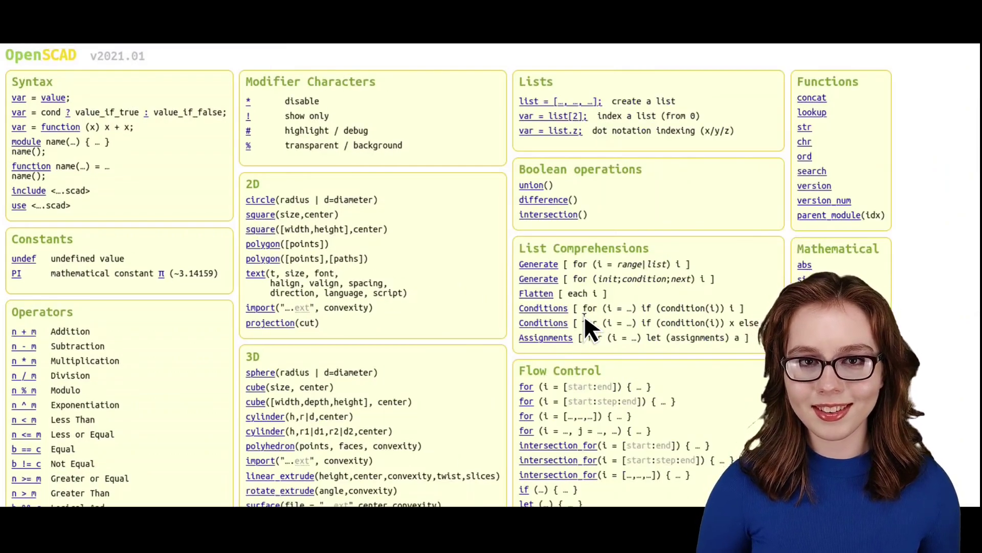
pyautogui.hotkey('ctrl', 'p')
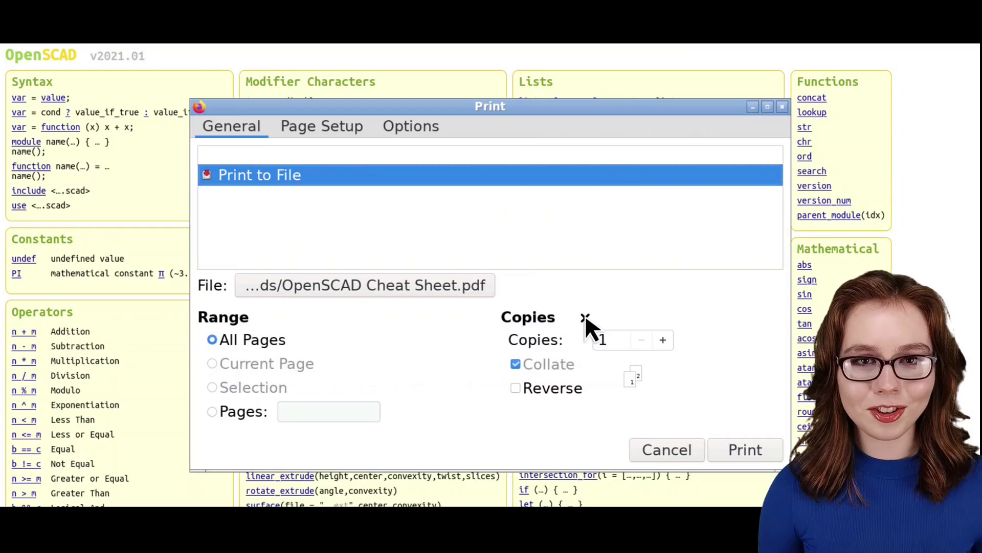
pyautogui.click(762, 451)
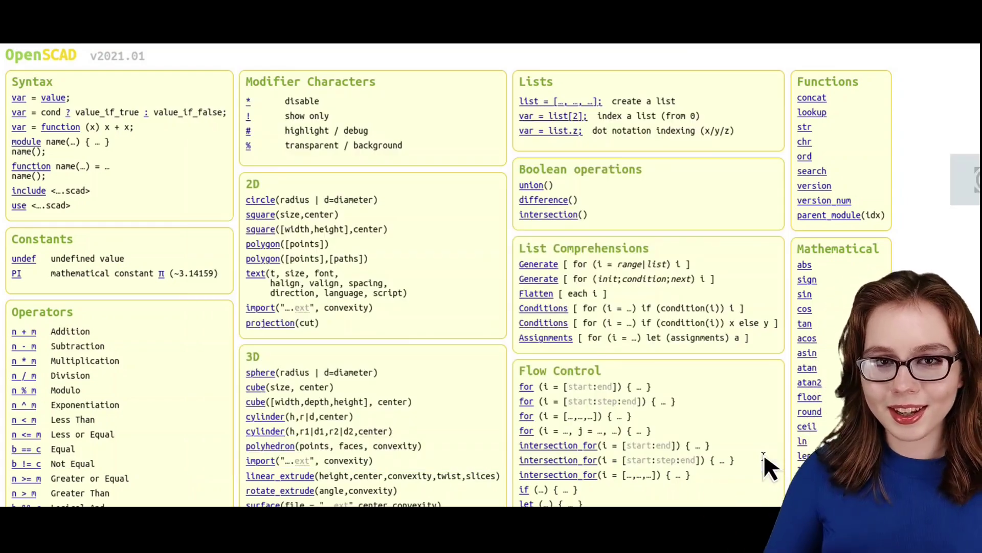
# - Switch to the PCManFM file manager and open the saved OpenSCAD cheat sheet PDF from the Downloads folder
pyautogui.press('F11')
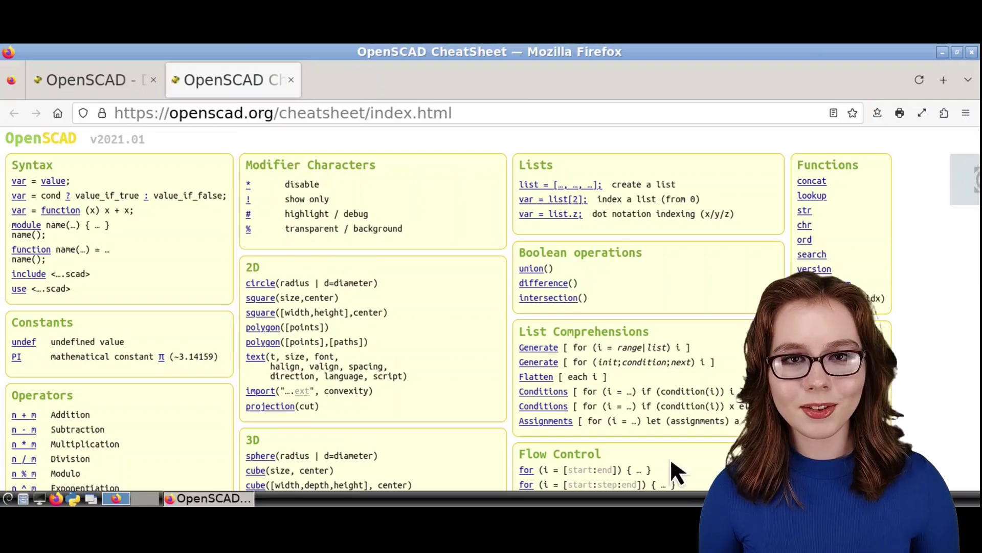
pyautogui.click(25, 495)
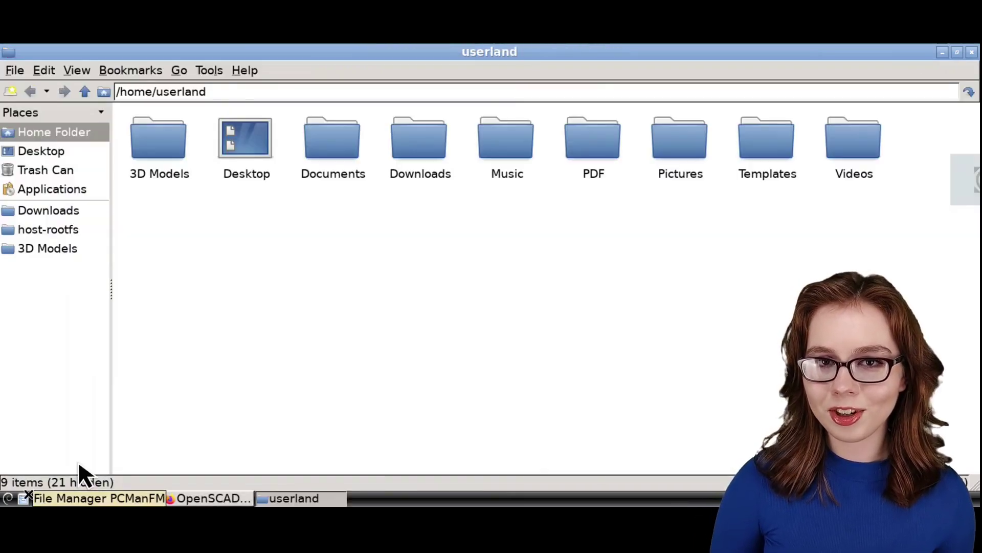
pyautogui.click(432, 168)
pyautogui.doubleClick(433, 169)
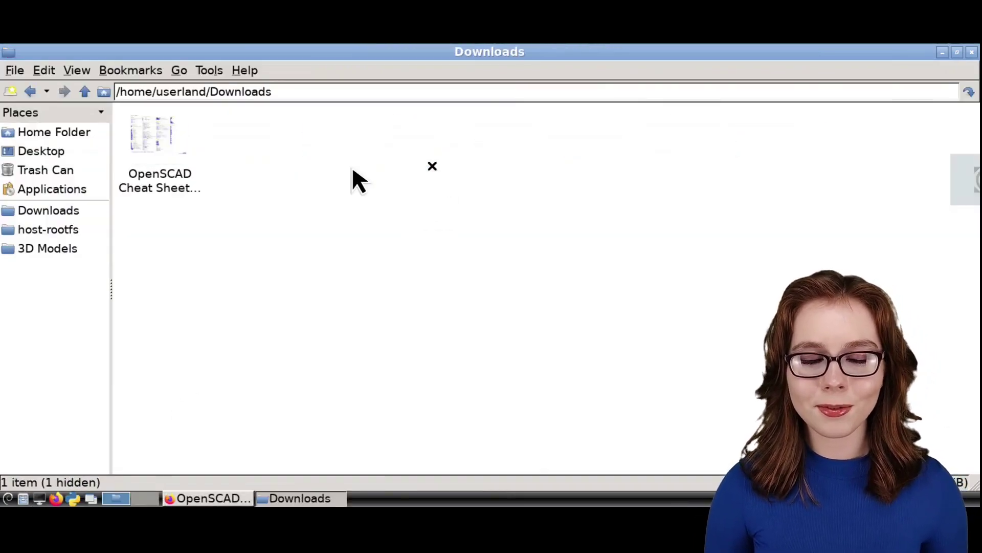
pyautogui.doubleClick(161, 153)
pyautogui.press('F11')
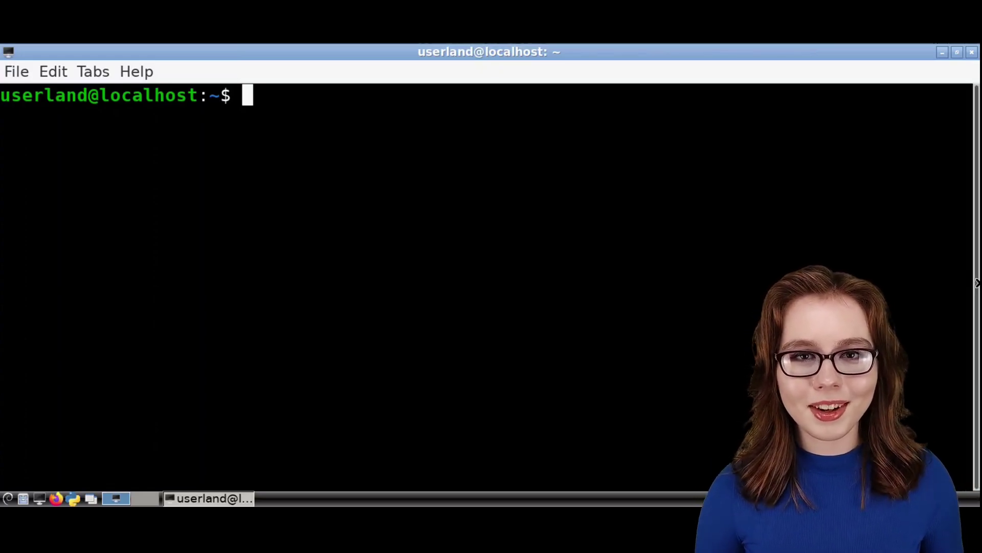
# - In the terminal, list OpenSCAD's command-line options with openscad --help
pyautogui.write('o')
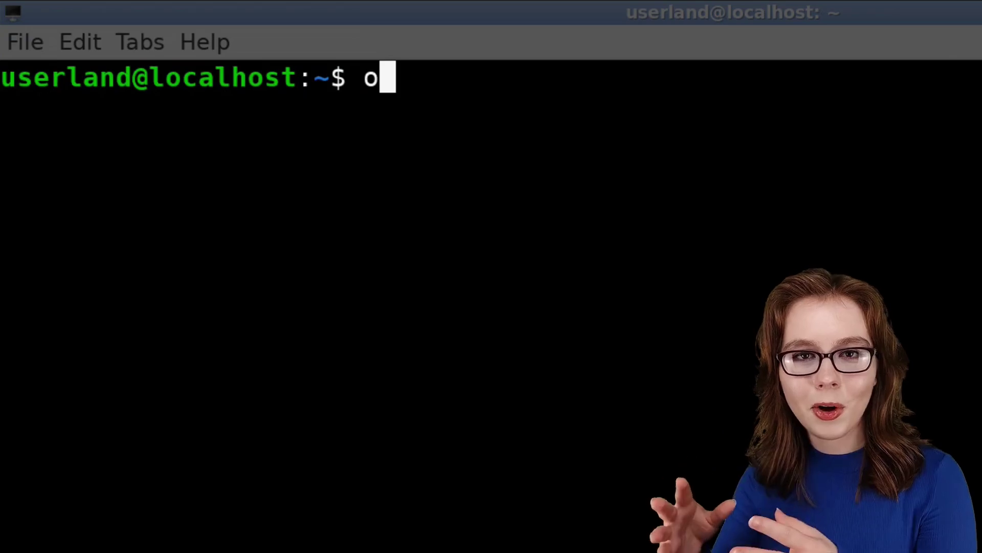
pyautogui.write('penscad -')
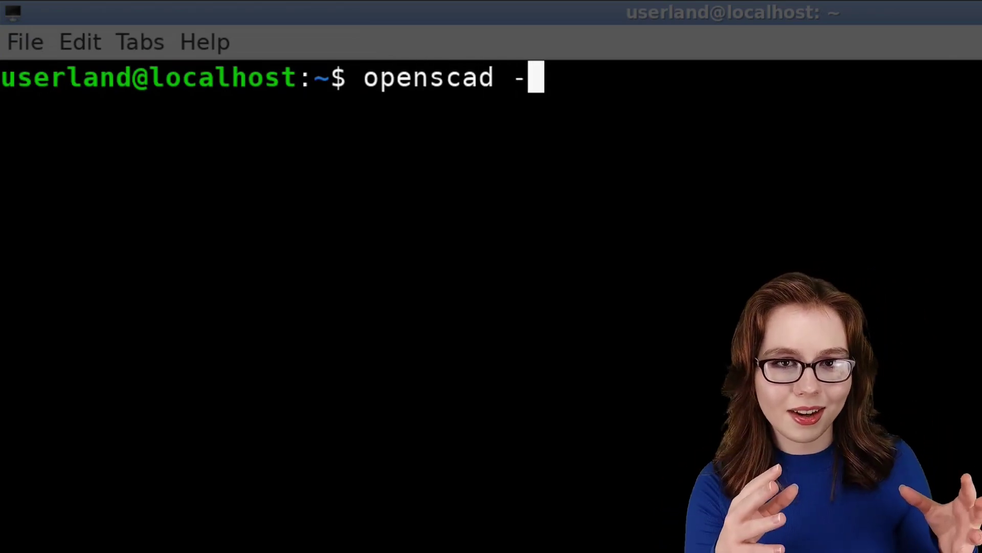
pyautogui.write('-help')
pyautogui.press('Return')
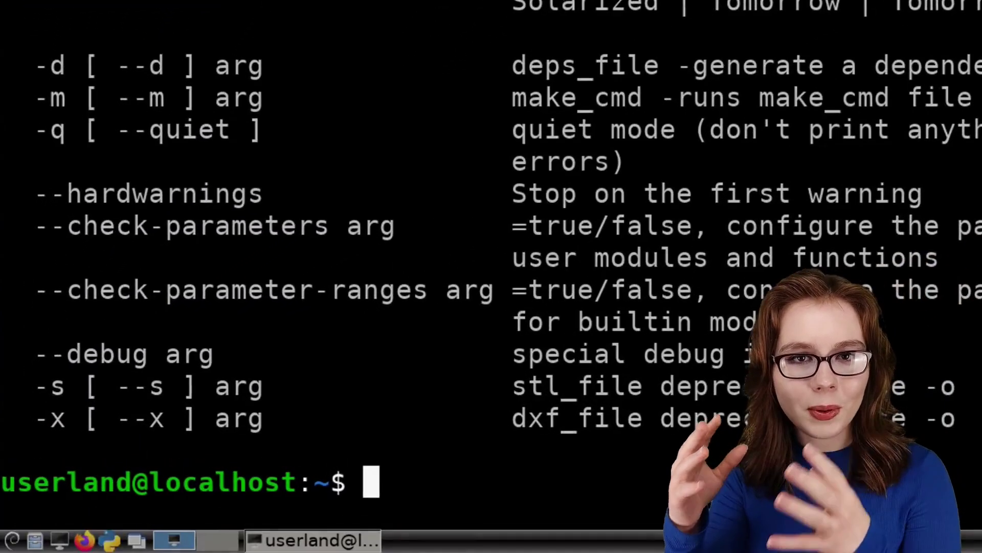
# - Open the OpenSCAD manual page in the terminal with man openscad
pyautogui.write('man opensc')
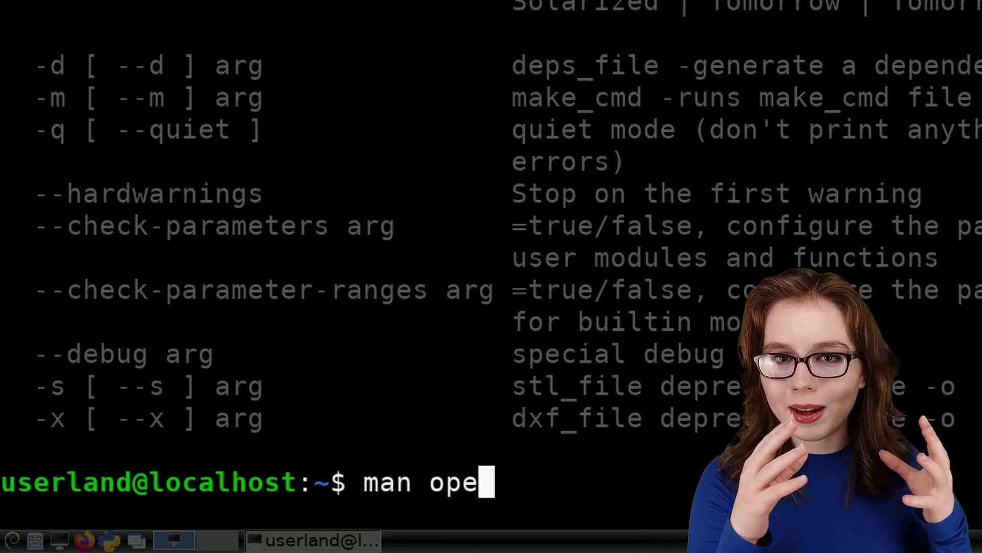
pyautogui.write('ad')
pyautogui.press('Return')
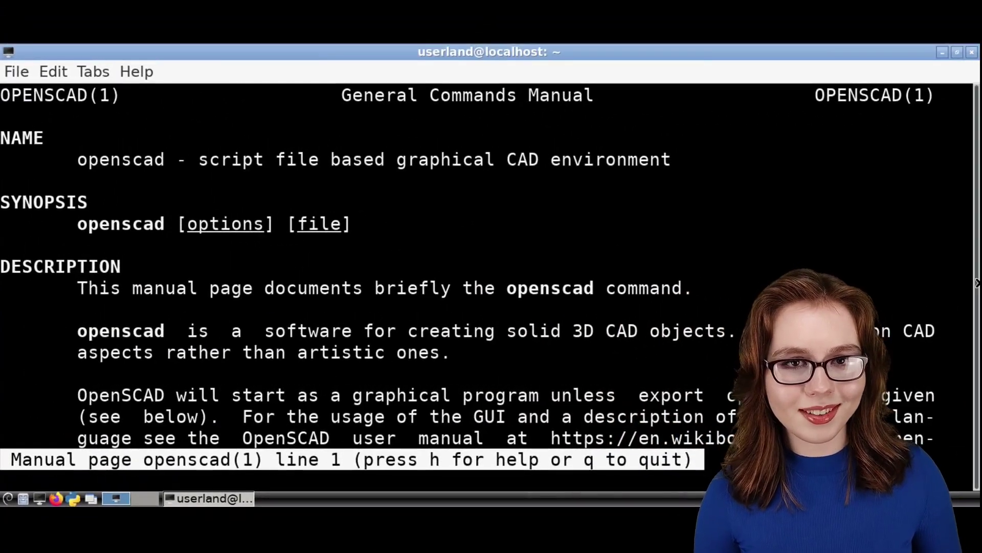